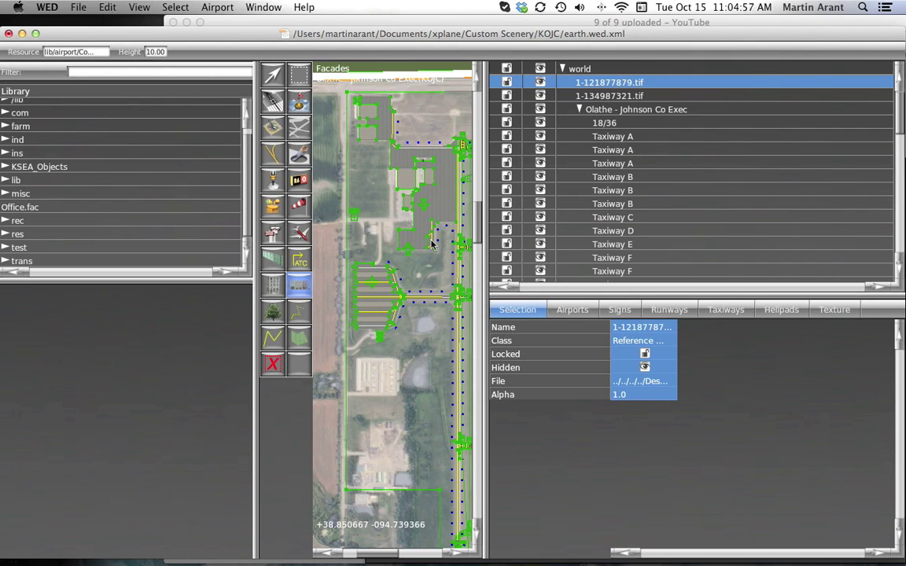
Step: Zoom the KOJC map in close on the apron beside the curved yellow taxiway
{"action": "scroll", "coordinate": [431, 243], "scroll_direction": "up", "scroll_amount": 1}
{"action": "scroll", "coordinate": [431, 244], "scroll_direction": "up", "scroll_amount": 2}
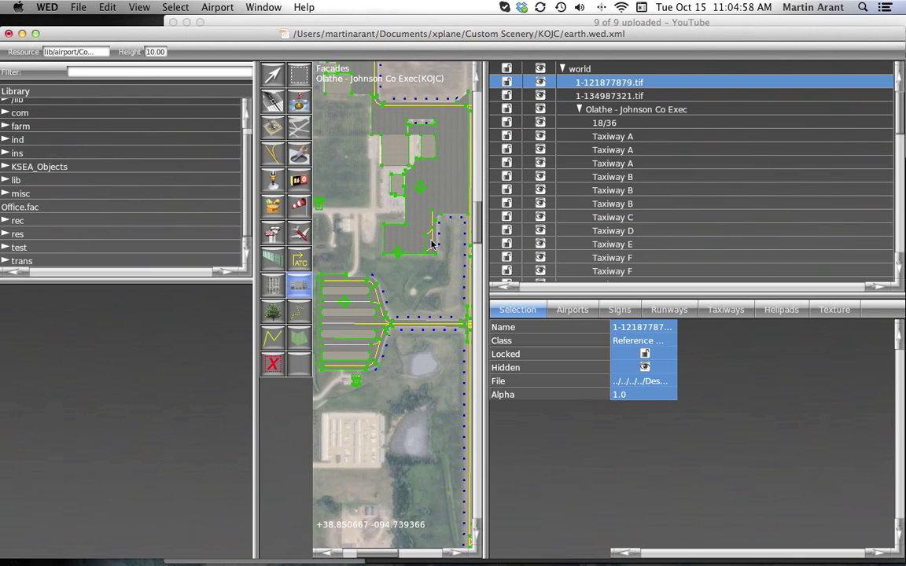
{"action": "scroll", "coordinate": [431, 244], "scroll_direction": "up", "scroll_amount": 5}
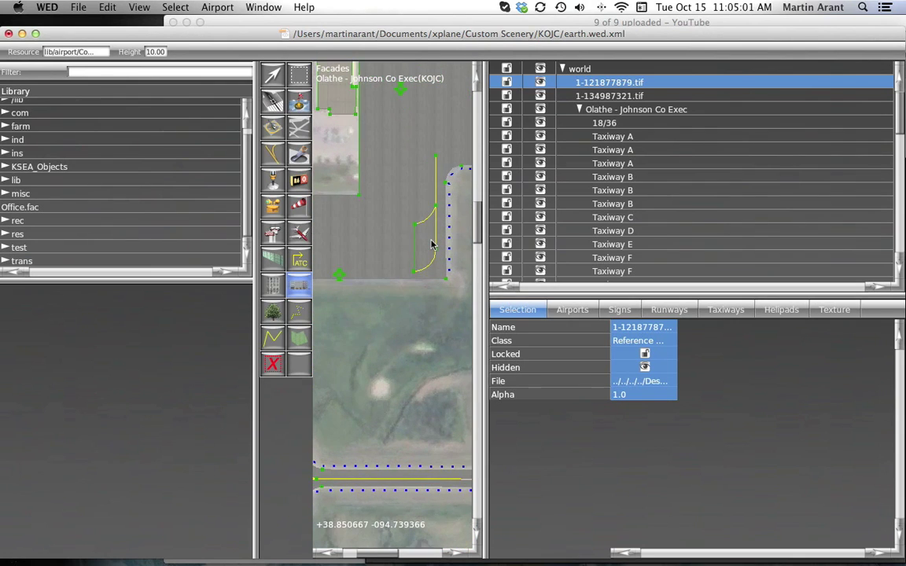
{"action": "scroll", "coordinate": [430, 244], "scroll_direction": "up", "scroll_amount": 1}
{"action": "scroll", "coordinate": [431, 243], "scroll_direction": "up", "scroll_amount": 1}
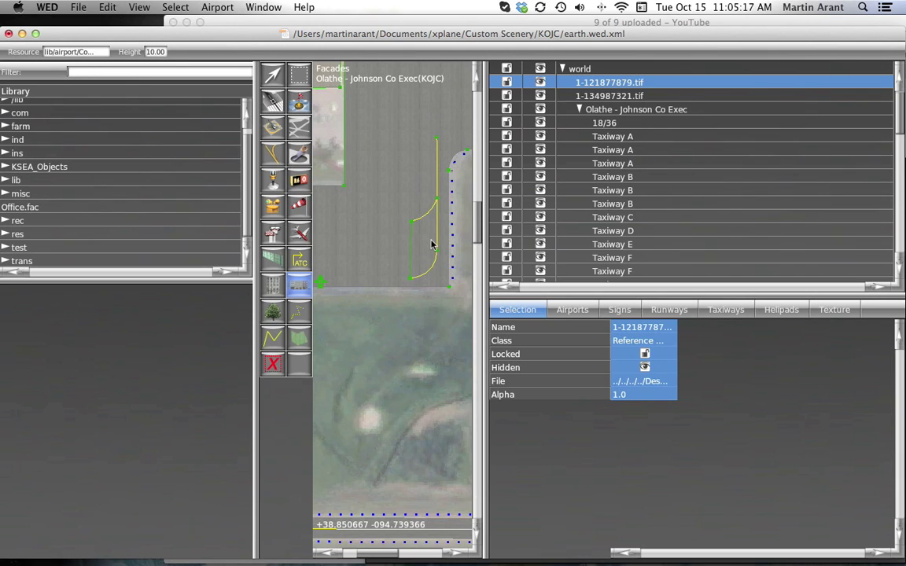
{"action": "scroll", "coordinate": [245, 120], "scroll_direction": "up", "scroll_amount": 1}
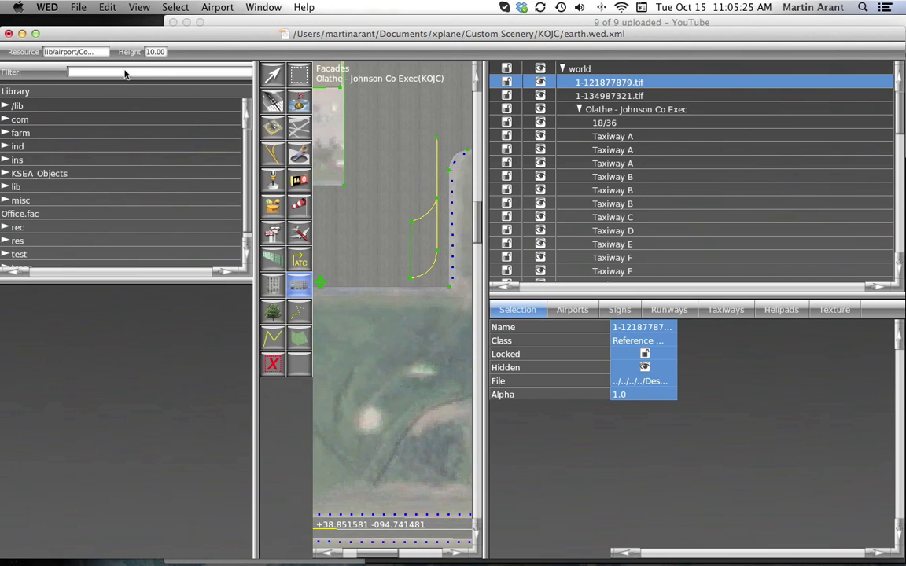
Step: Filter the library by 'fac', pick Cargo_Terminal.fac, and start tracing its footprint on the apron
{"action": "type", "text": "fa"}
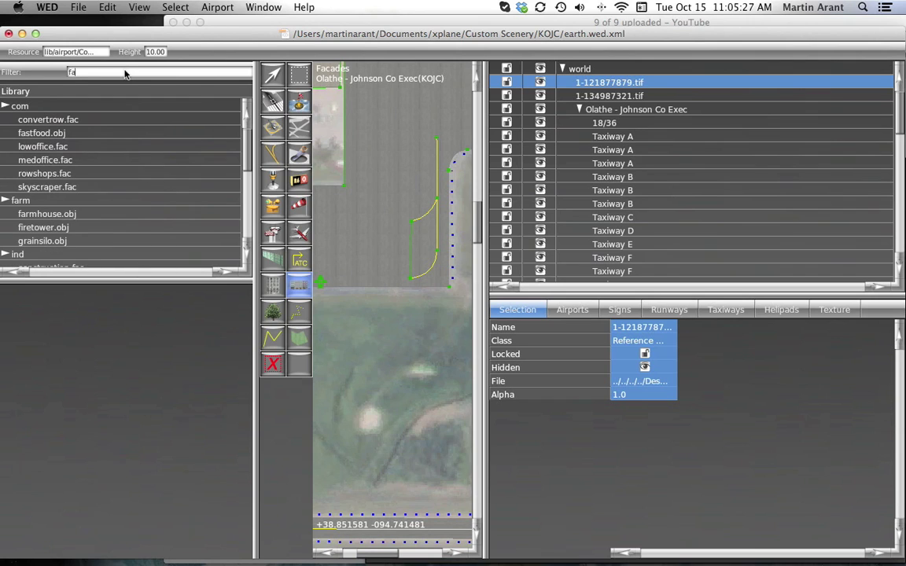
{"action": "type", "text": "c"}
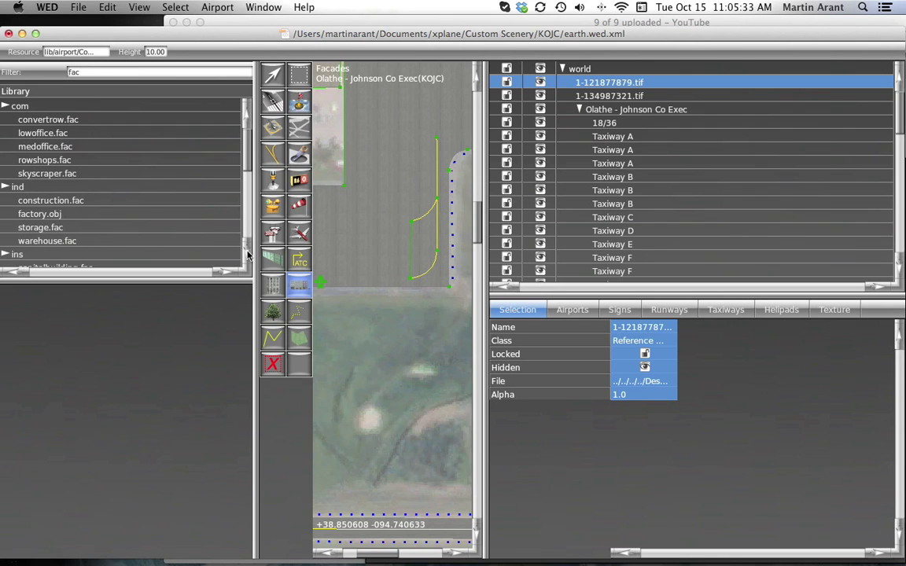
{"action": "scroll", "coordinate": [247, 254], "scroll_direction": "down", "scroll_amount": 4}
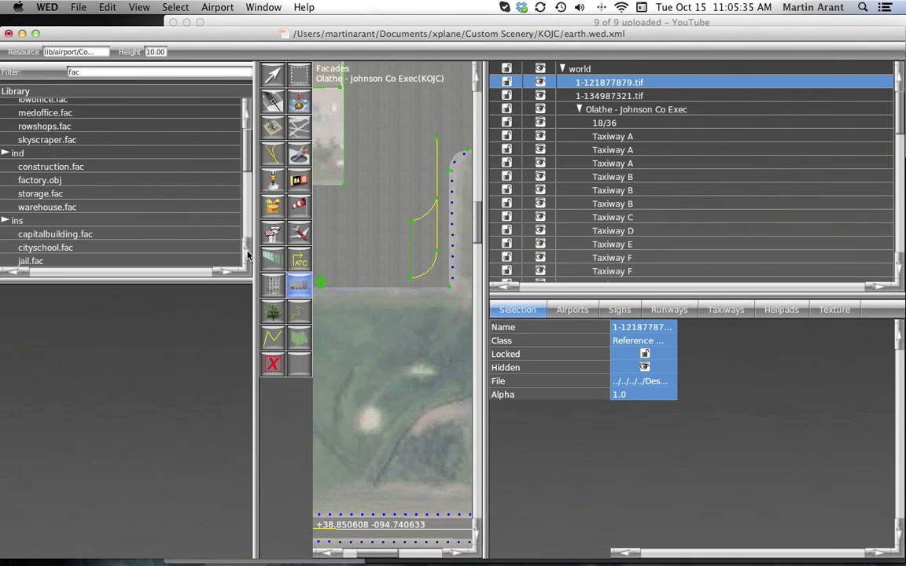
{"action": "scroll", "coordinate": [247, 254], "scroll_direction": "down", "scroll_amount": 5}
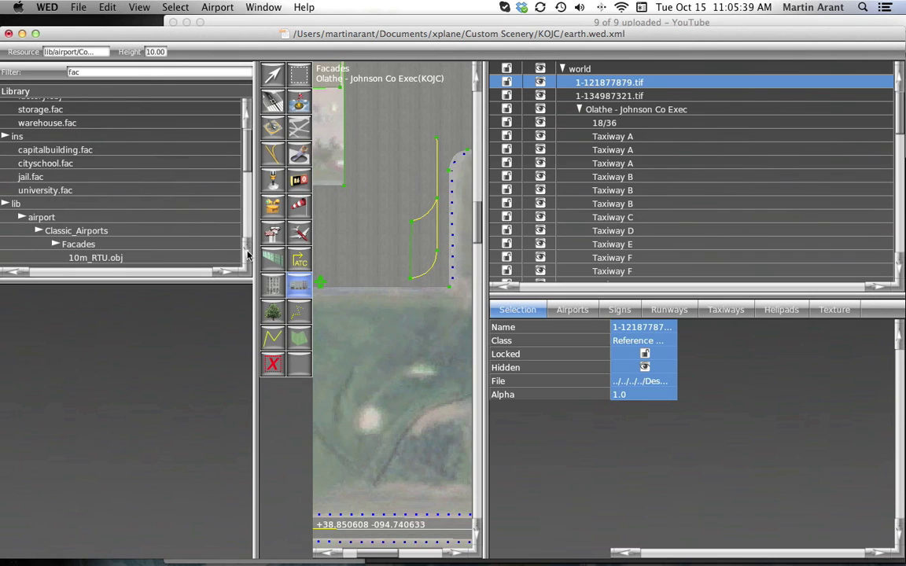
{"action": "scroll", "coordinate": [247, 254], "scroll_direction": "down", "scroll_amount": 1}
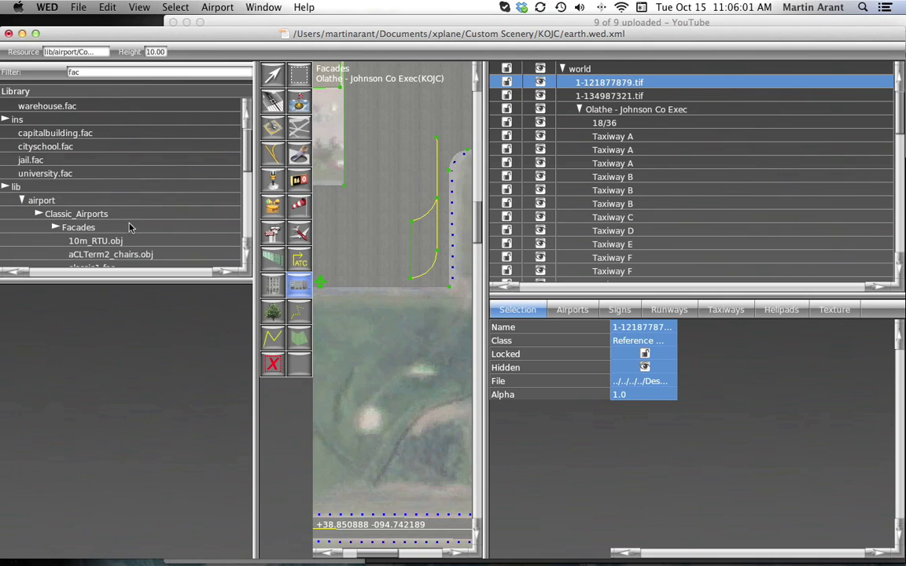
{"action": "scroll", "coordinate": [249, 260], "scroll_direction": "down", "scroll_amount": 5}
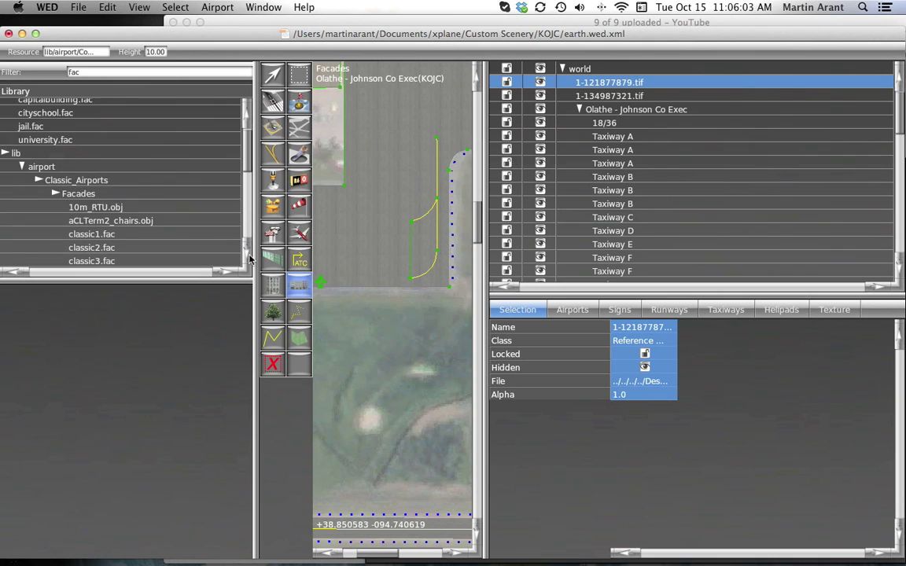
{"action": "scroll", "coordinate": [249, 260], "scroll_direction": "down", "scroll_amount": 5}
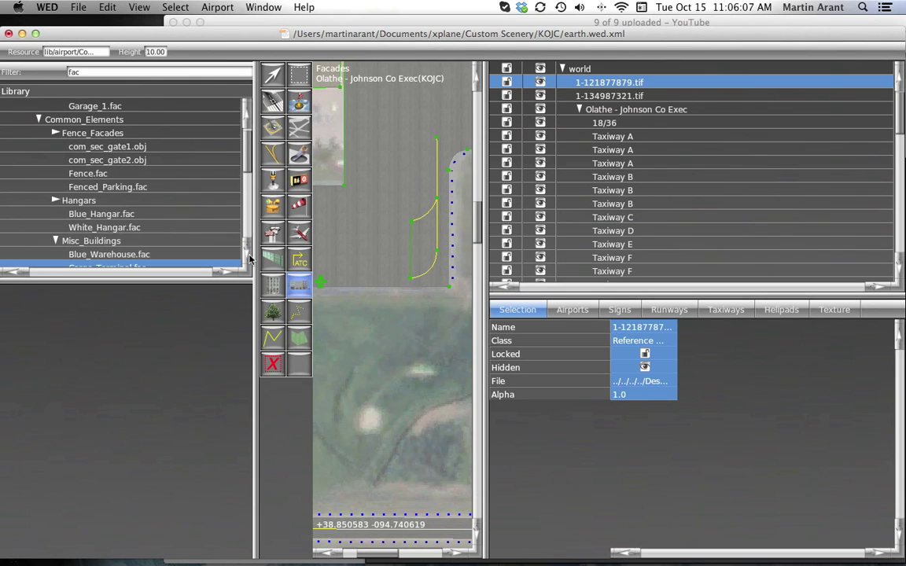
{"action": "scroll", "coordinate": [244, 258], "scroll_direction": "down", "scroll_amount": 2}
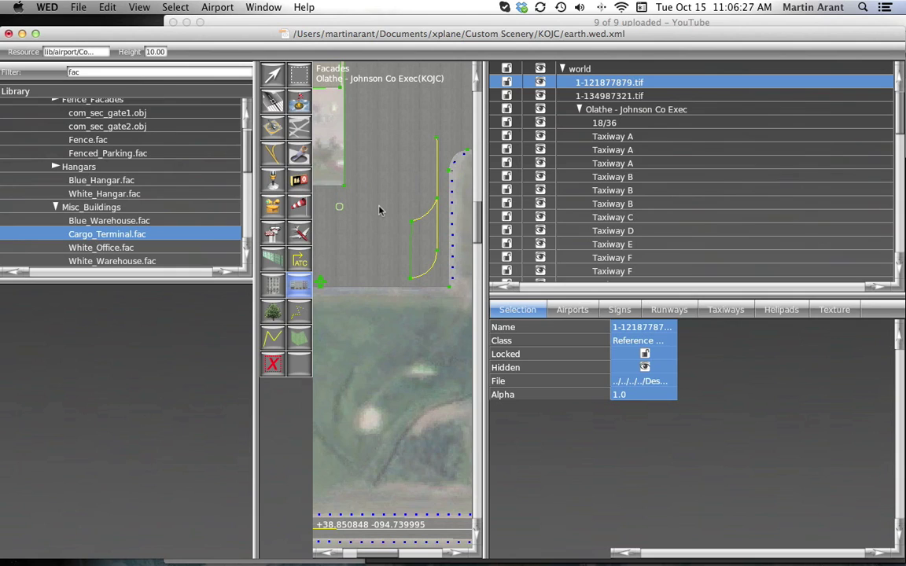
{"action": "left_click_drag", "start_coordinate": [340, 206], "coordinate": [379, 237]}
Step: Complete the Cargo_Terminal footprint as a closed four-corner rectangle and select its height for editing
{"action": "left_click", "coordinate": [378, 253]}
{"action": "left_click", "coordinate": [339, 252]}
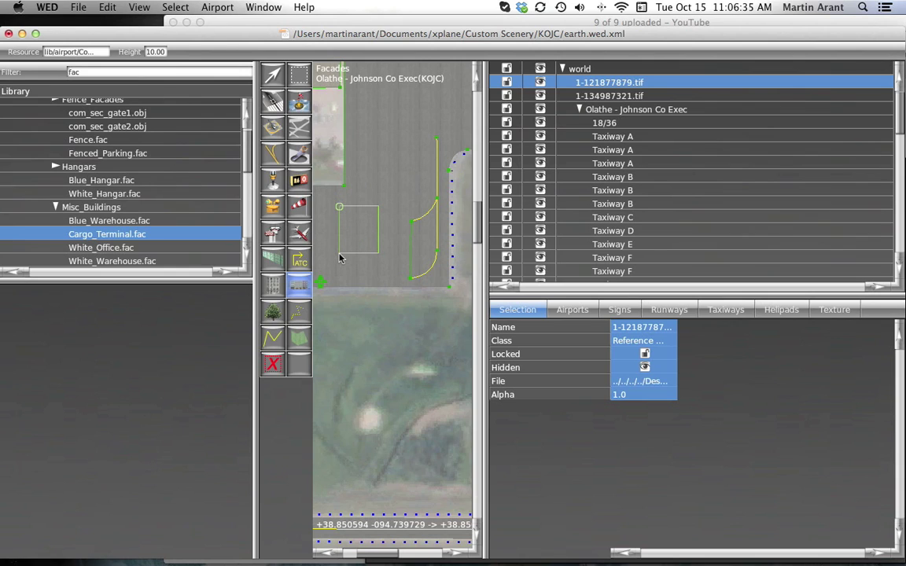
{"action": "key", "text": "Return"}
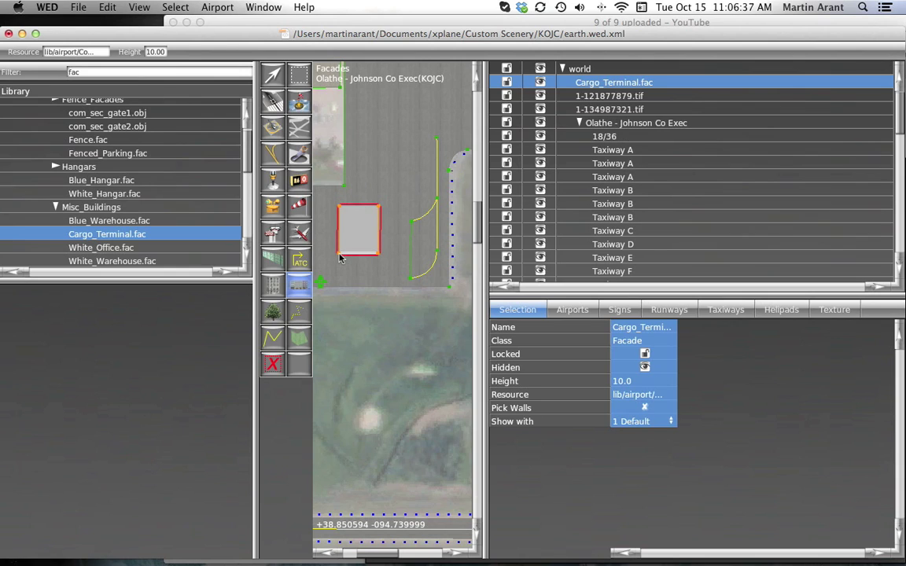
{"action": "left_click", "coordinate": [638, 383]}
Step: Change the facade height from 10.0 to 15 and keep Show with at 1 Default
{"action": "key", "text": "BackSpace"}
{"action": "key", "text": "BackSpace"}
{"action": "type", "text": "5"}
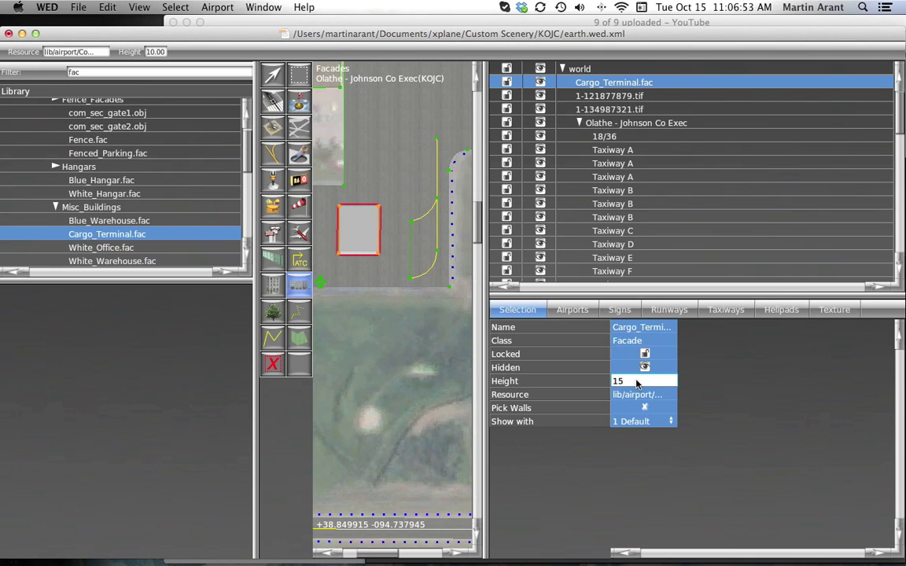
{"action": "key", "text": "Tab"}
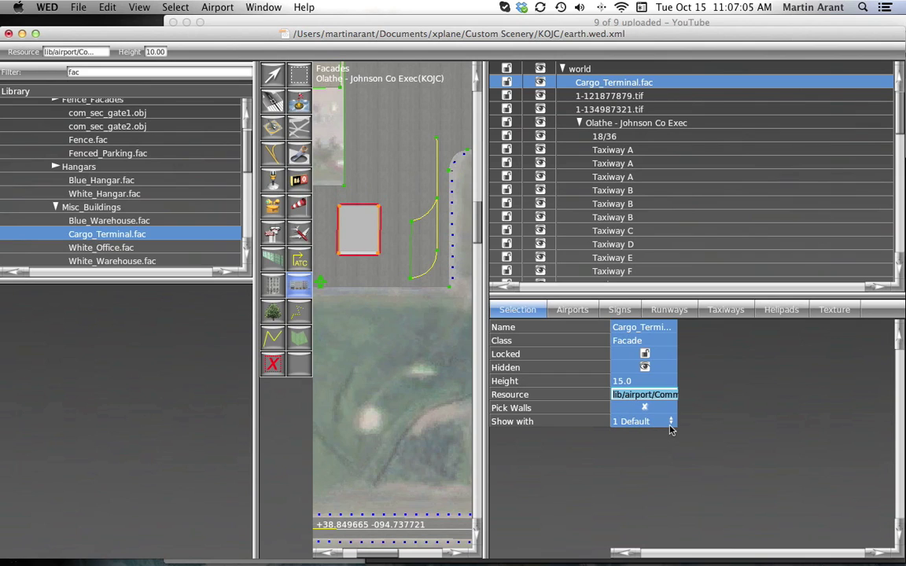
{"action": "key", "text": "Return"}
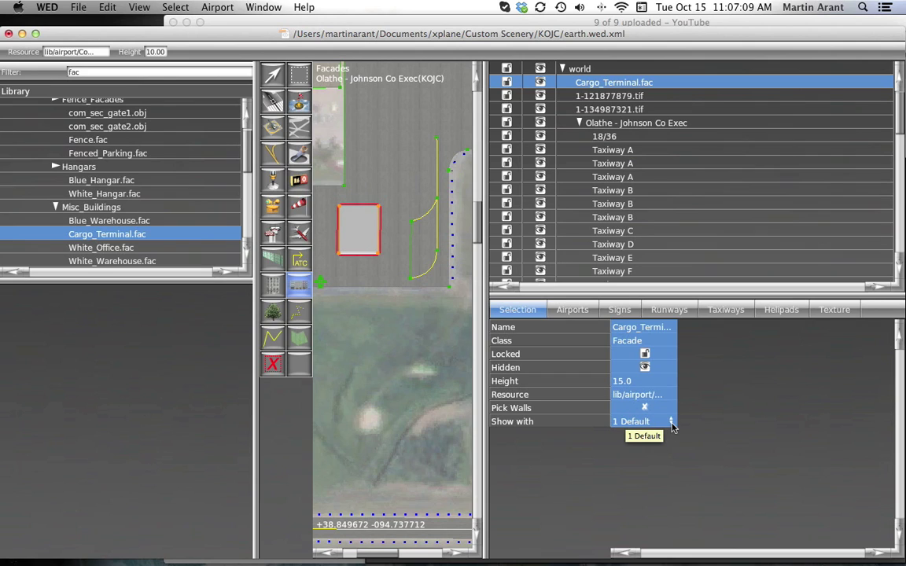
{"action": "left_click", "coordinate": [672, 424]}
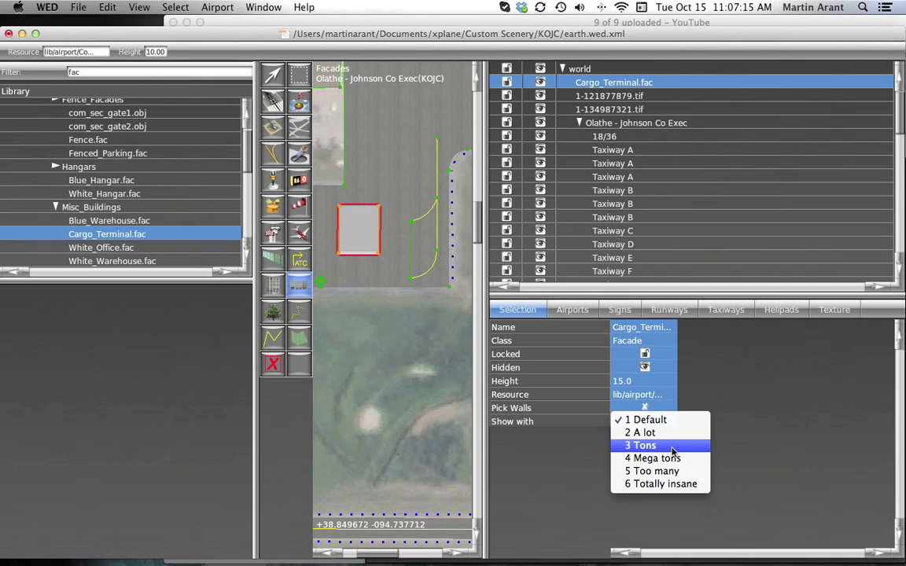
{"action": "left_click", "coordinate": [668, 421]}
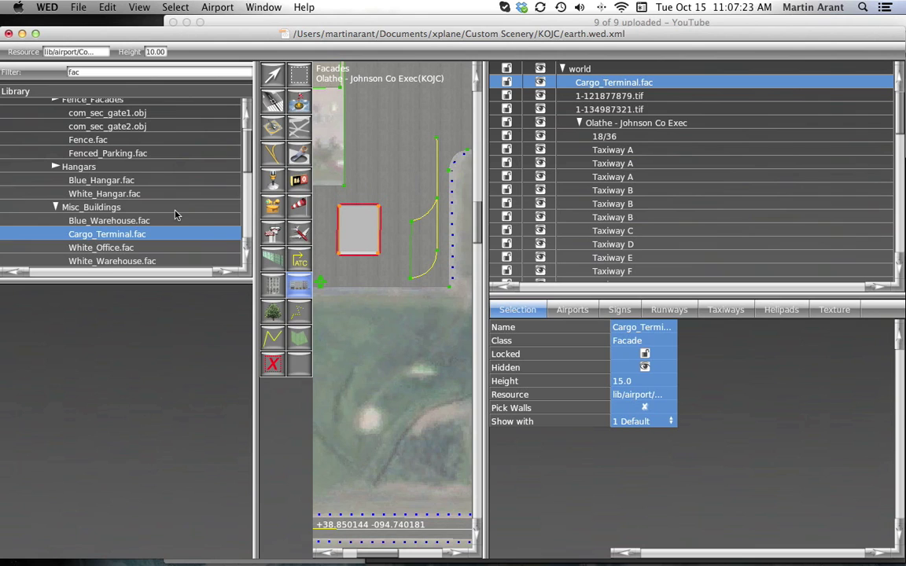
Step: Select Fence.fac and place its first two points vertically on the apron above the terminal
{"action": "left_click", "coordinate": [56, 207]}
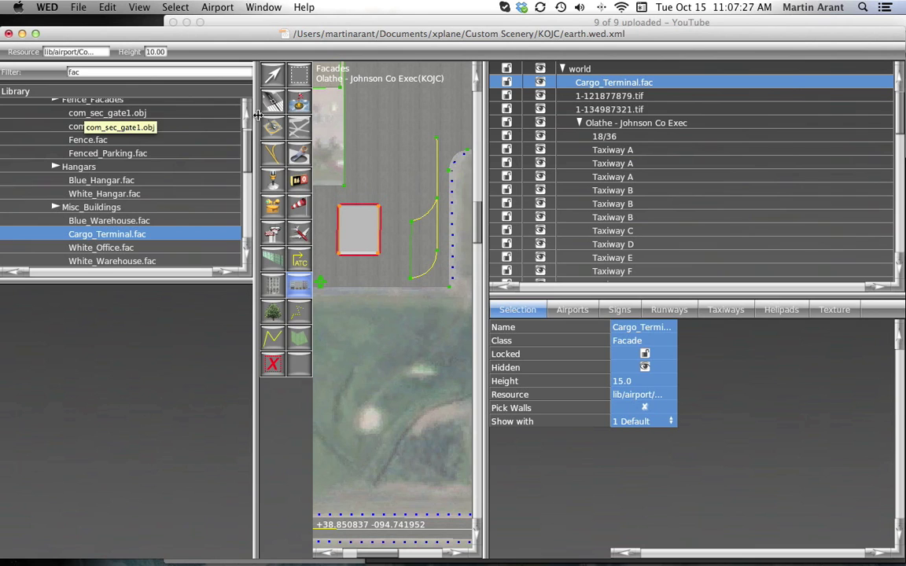
{"action": "scroll", "coordinate": [247, 120], "scroll_direction": "up", "scroll_amount": 2}
{"action": "left_click", "coordinate": [94, 174]}
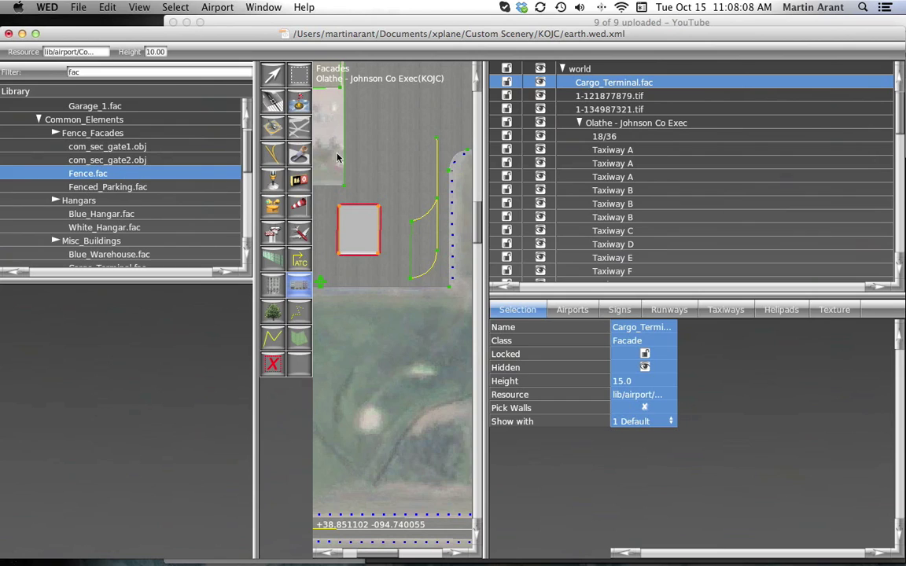
{"action": "left_click", "coordinate": [392, 109]}
{"action": "left_click", "coordinate": [392, 191]}
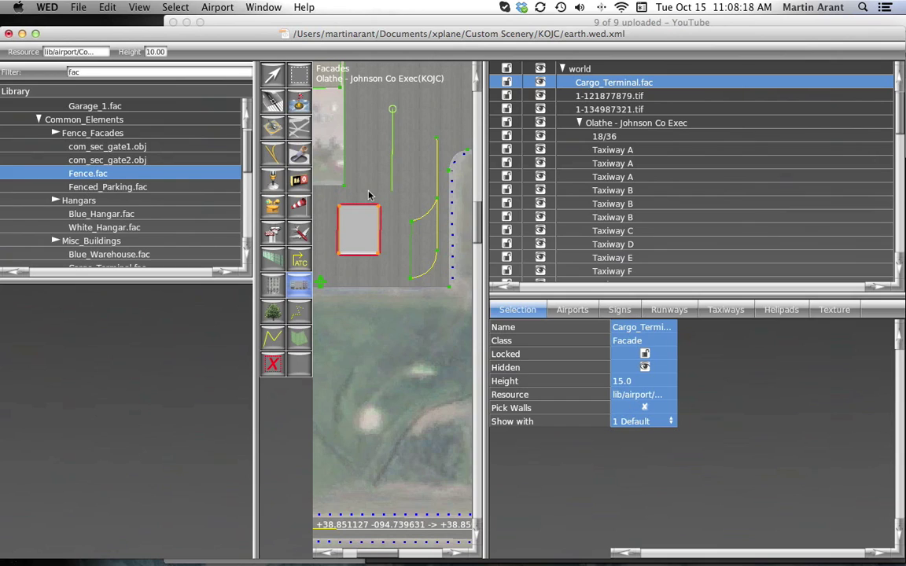